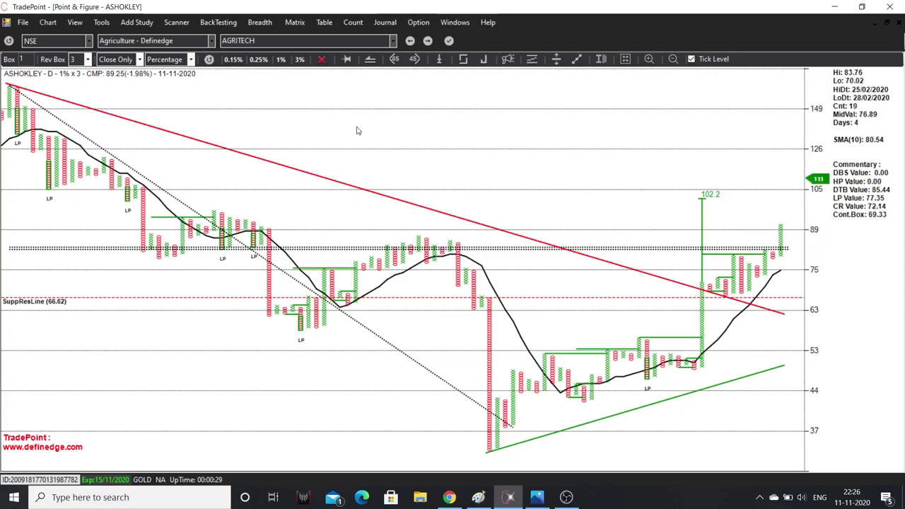
Set the ASHOKLEY Point & Figure chart's box size to 3%, and compare it with the weekly TradingView chart in Chrome
{"action": "left_click", "coordinate": [299, 58]}
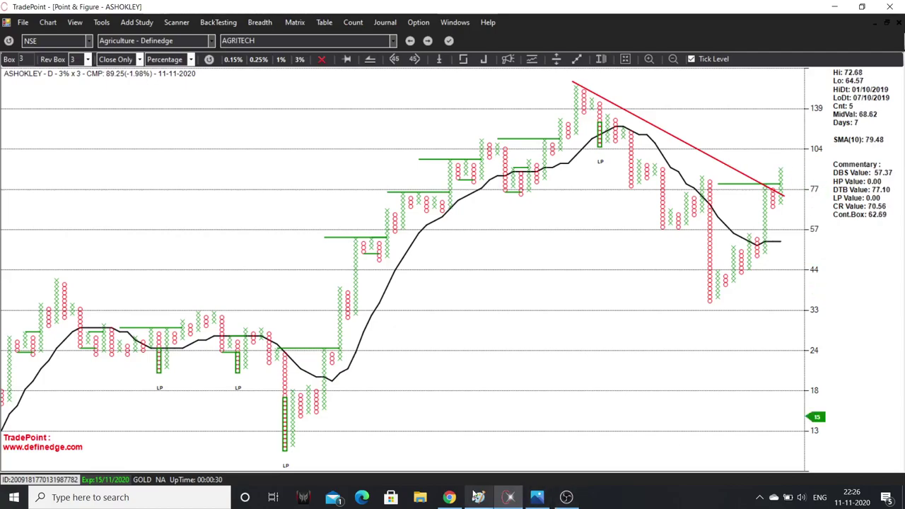
{"action": "left_click", "coordinate": [449, 497]}
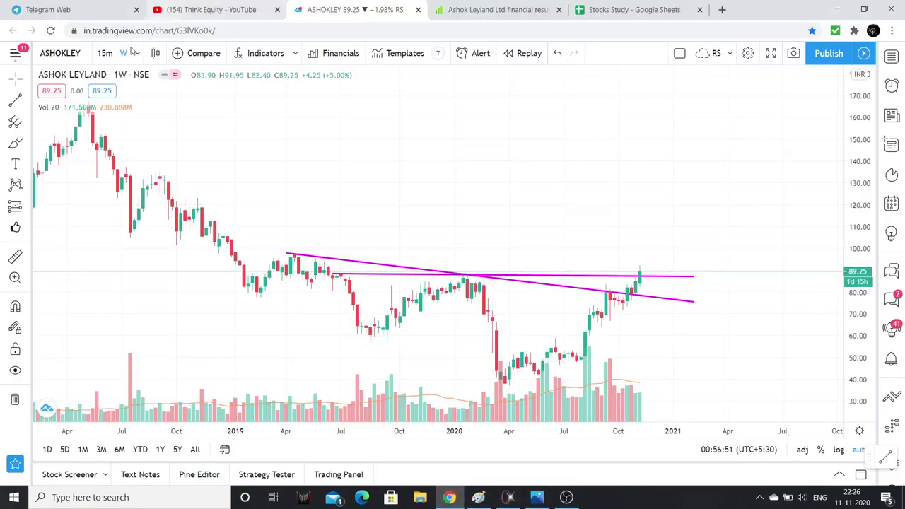
{"action": "left_click", "coordinate": [445, 499]}
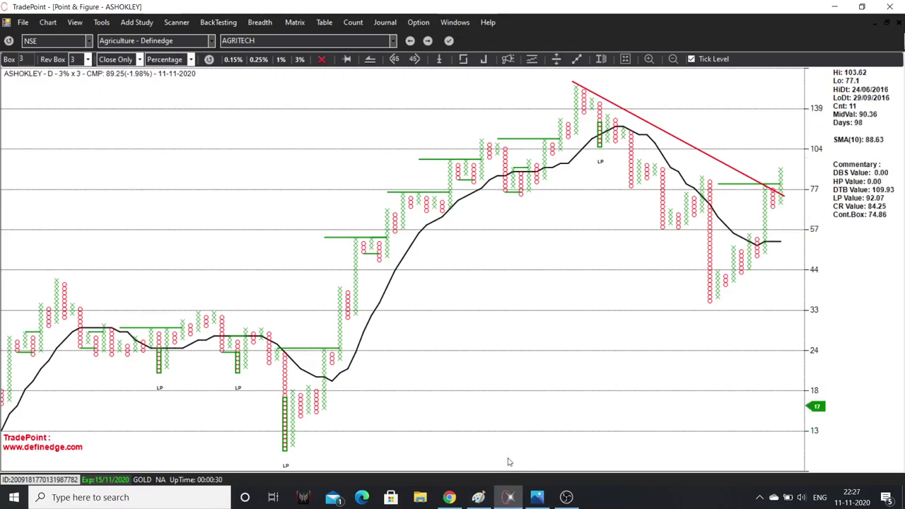
{"action": "left_click", "coordinate": [447, 498]}
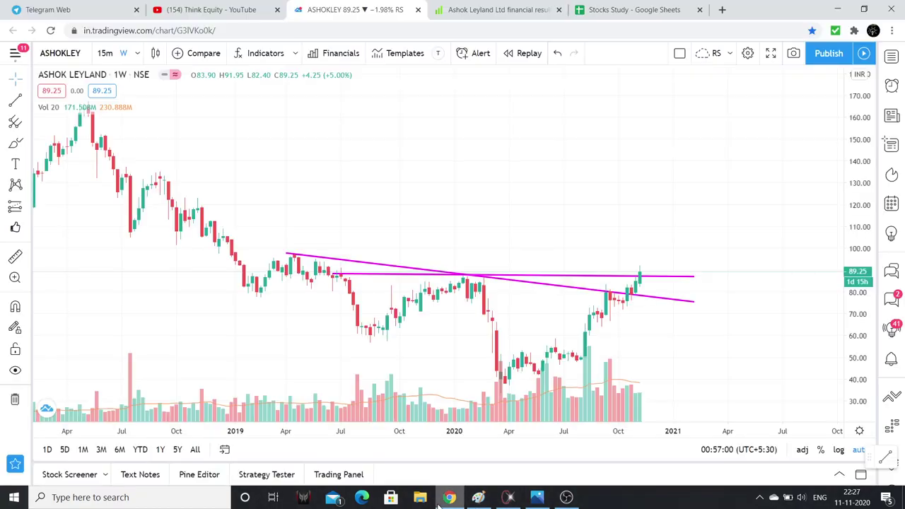
Review Ashok Leyland in the Stocks Study sheet, the TradePoint Point & Figure chart and the weekly TradingView chart
{"action": "left_click", "coordinate": [629, 9]}
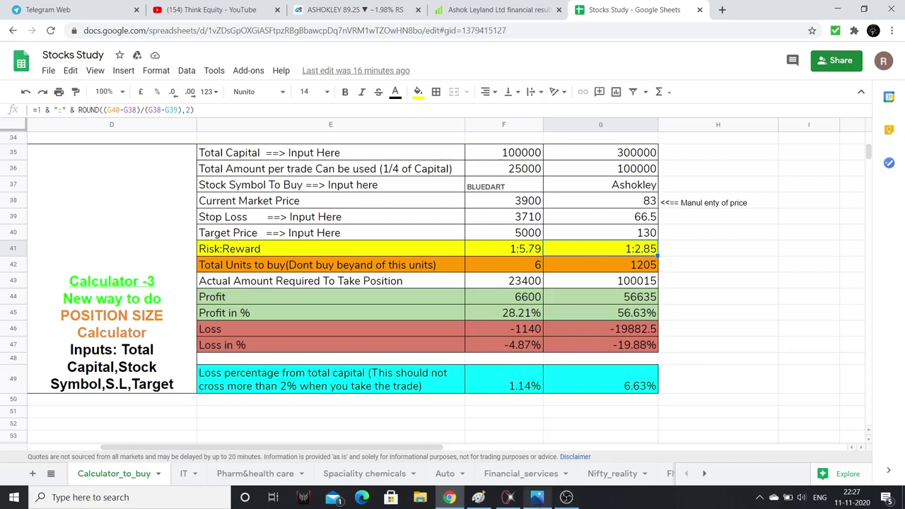
{"action": "left_click", "coordinate": [449, 497]}
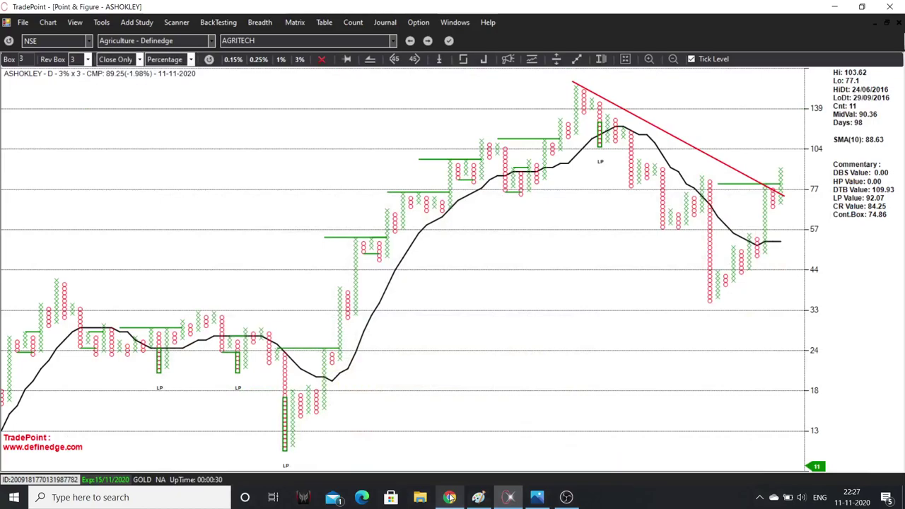
{"action": "left_click", "coordinate": [449, 496]}
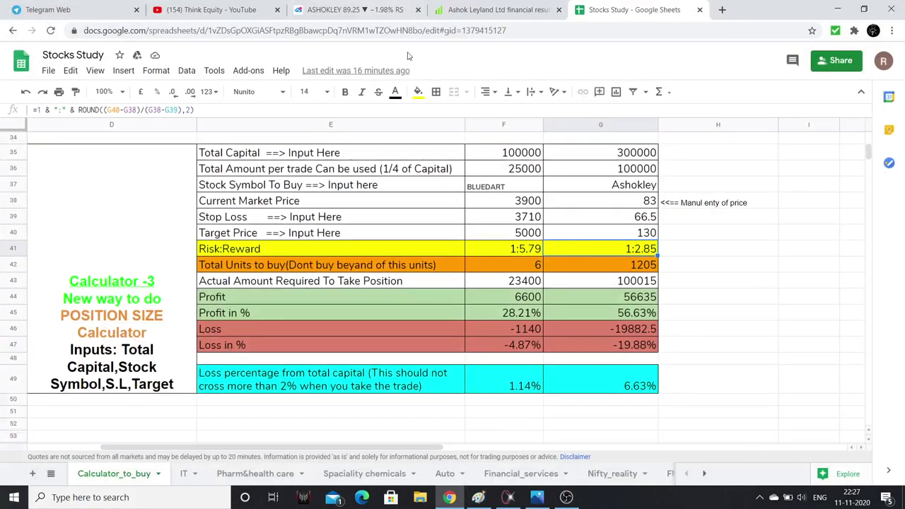
{"action": "left_click", "coordinate": [353, 10]}
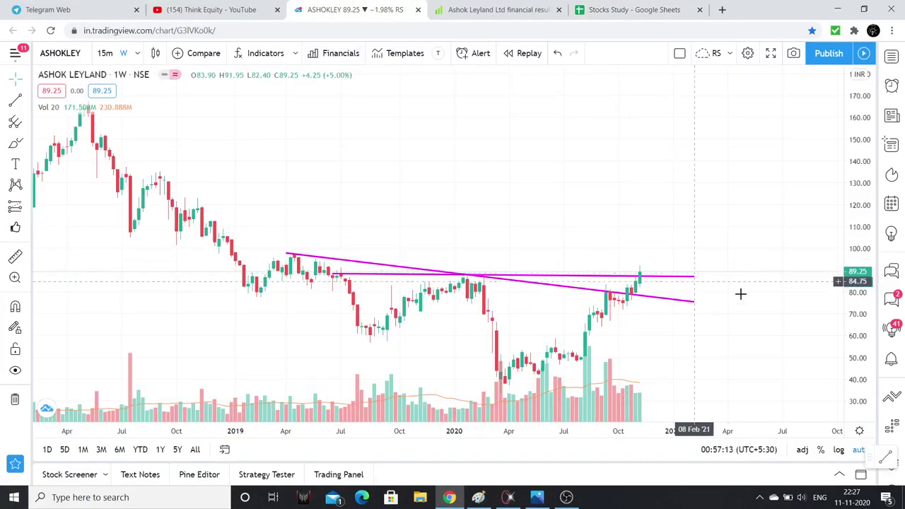
{"action": "left_click", "coordinate": [449, 497]}
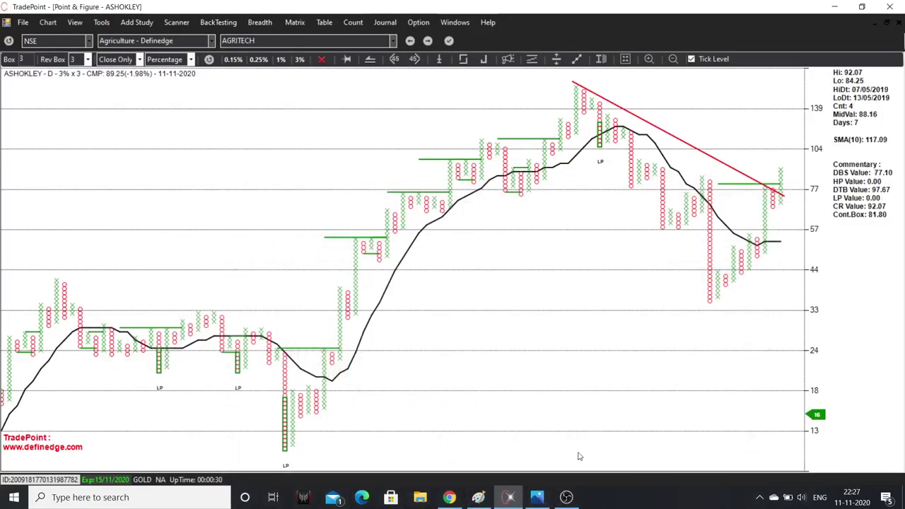
{"action": "left_click", "coordinate": [449, 497]}
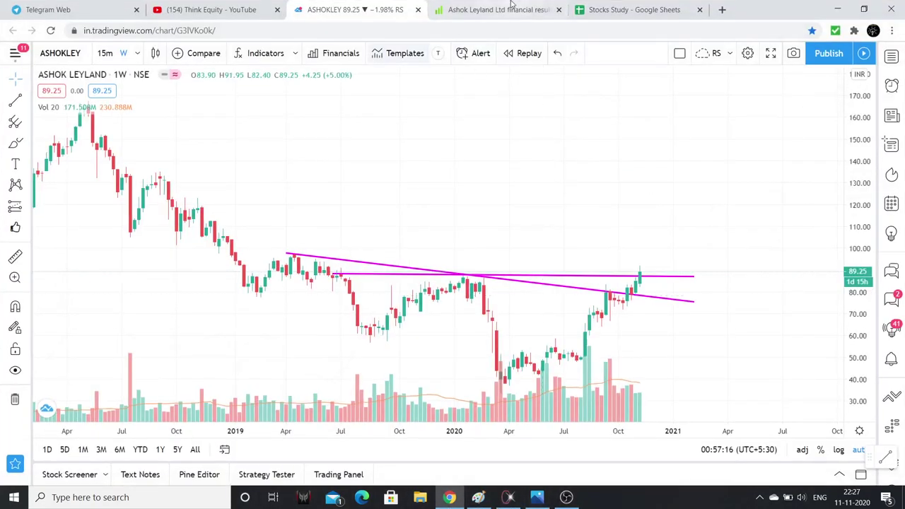
In the Stocks Study sheet, enter the price range 81-84 in cell I38 beside the manual price entry note
{"action": "left_click", "coordinate": [622, 9]}
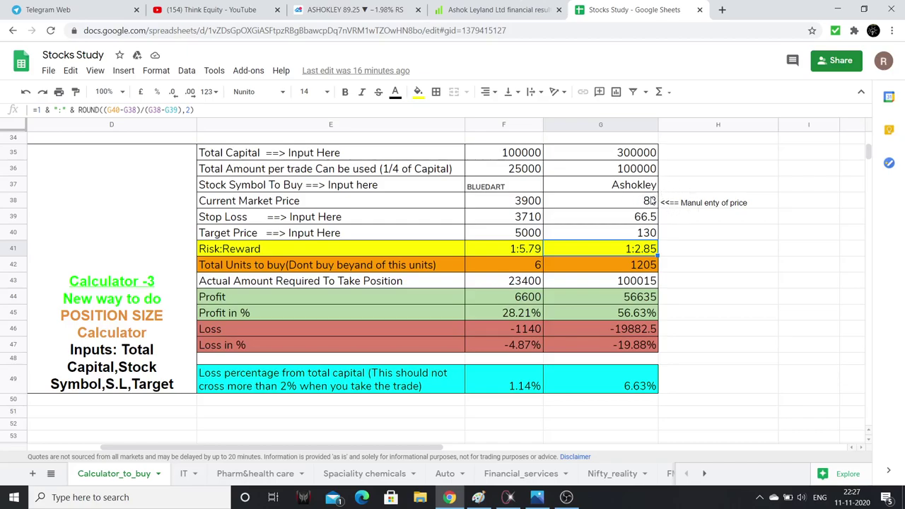
{"action": "left_click", "coordinate": [776, 202]}
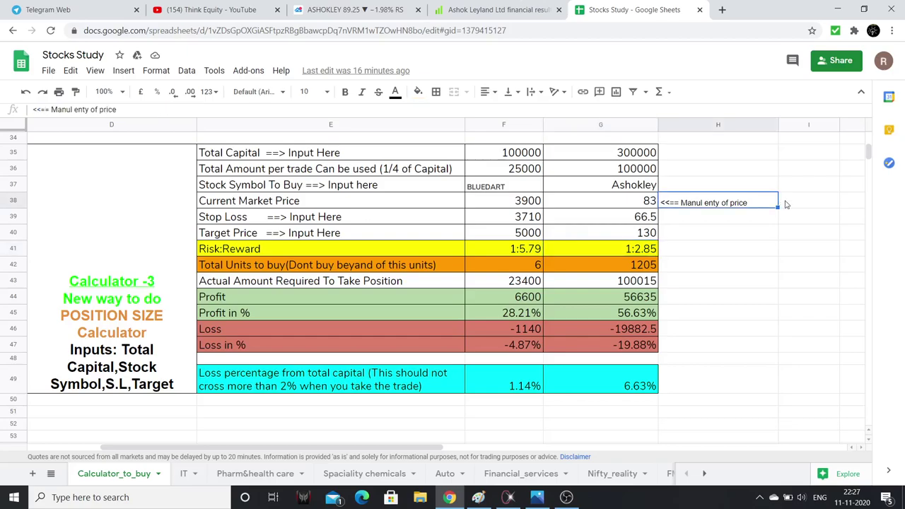
{"action": "left_click", "coordinate": [786, 205]}
{"action": "type", "text": "8"}
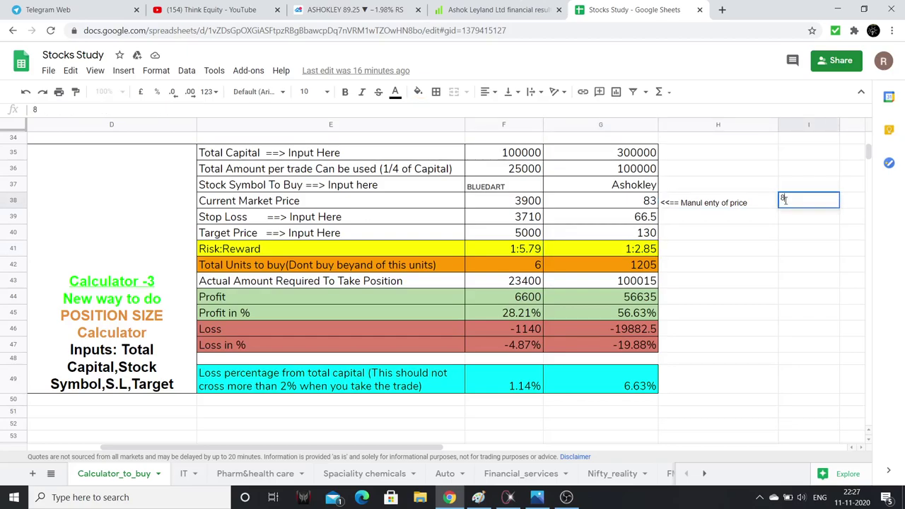
{"action": "type", "text": "1-84"}
{"action": "left_click", "coordinate": [648, 219]}
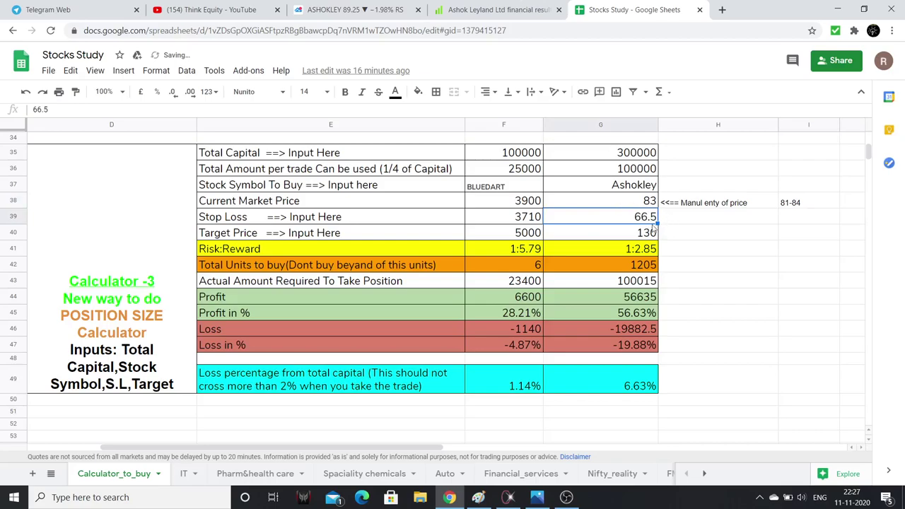
Set the Ashokley target price in cell G40 to 135
{"action": "left_click", "coordinate": [639, 232]}
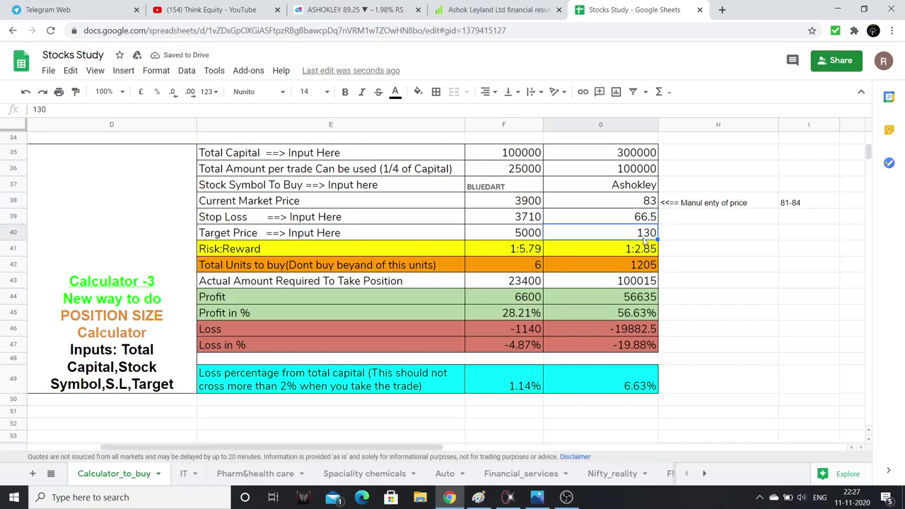
{"action": "type", "text": "135"}
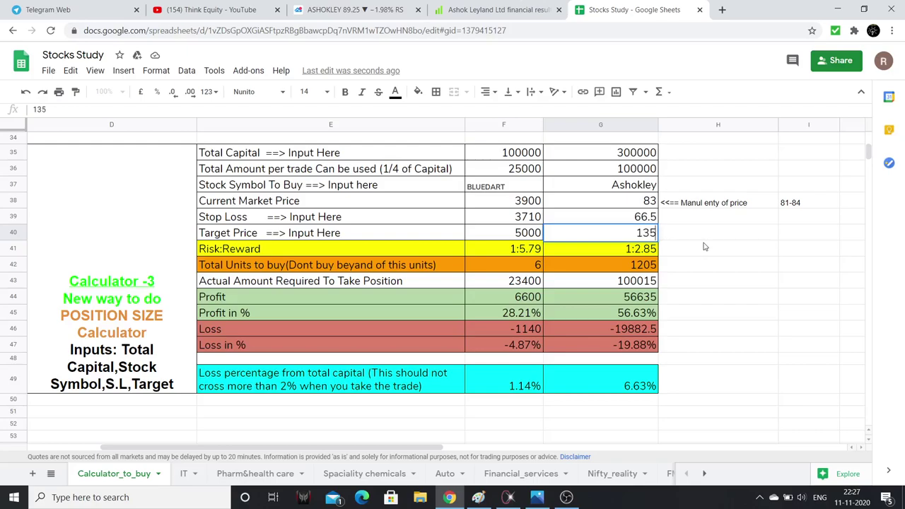
{"action": "key", "text": "Return"}
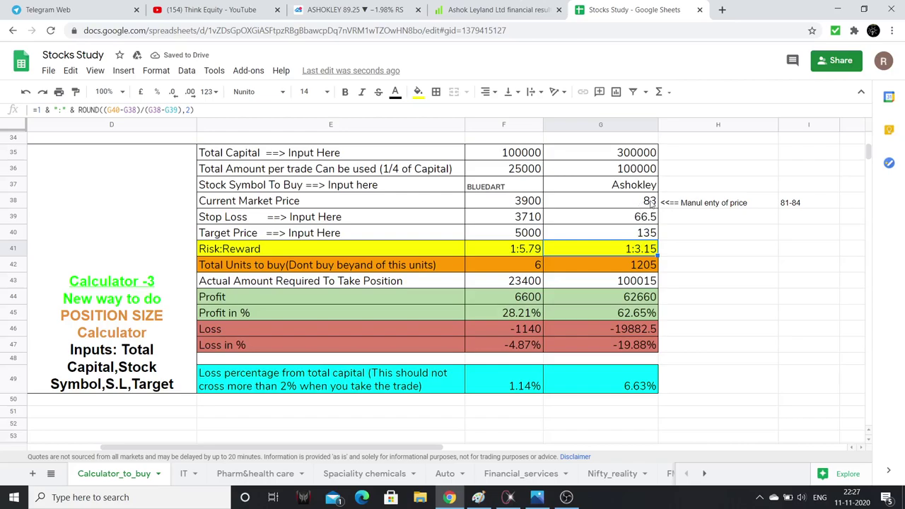
Set the Ashokley stop loss in cell G39 to 66
{"action": "left_click", "coordinate": [647, 220]}
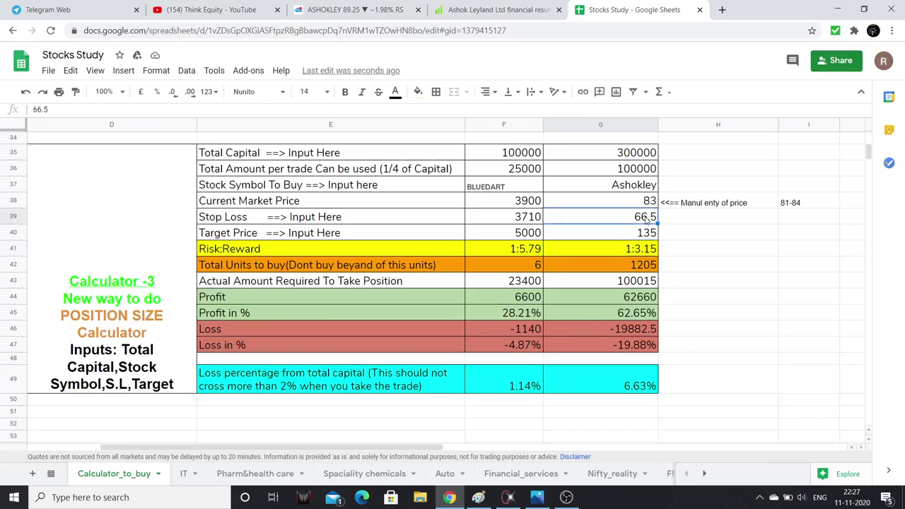
{"action": "type", "text": "66"}
{"action": "key", "text": "Return"}
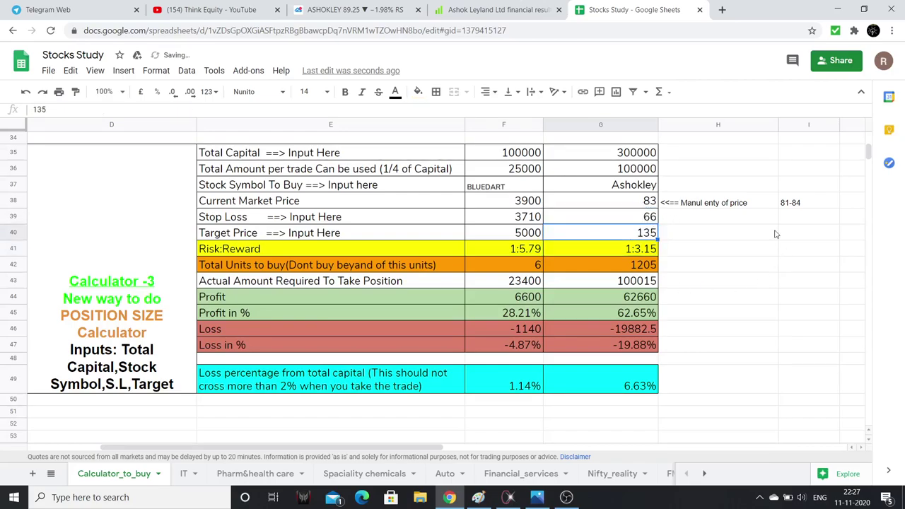
{"action": "left_click", "coordinate": [743, 254]}
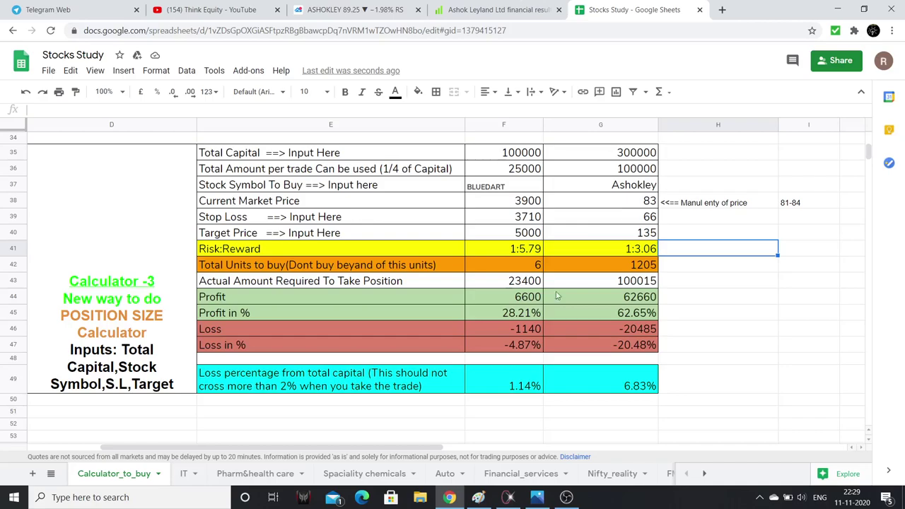
Examine the Ashokley per-trade amount, units to buy and profit figures, with a look at the Think Equity channel's uploads on YouTube
{"action": "left_click", "coordinate": [635, 173]}
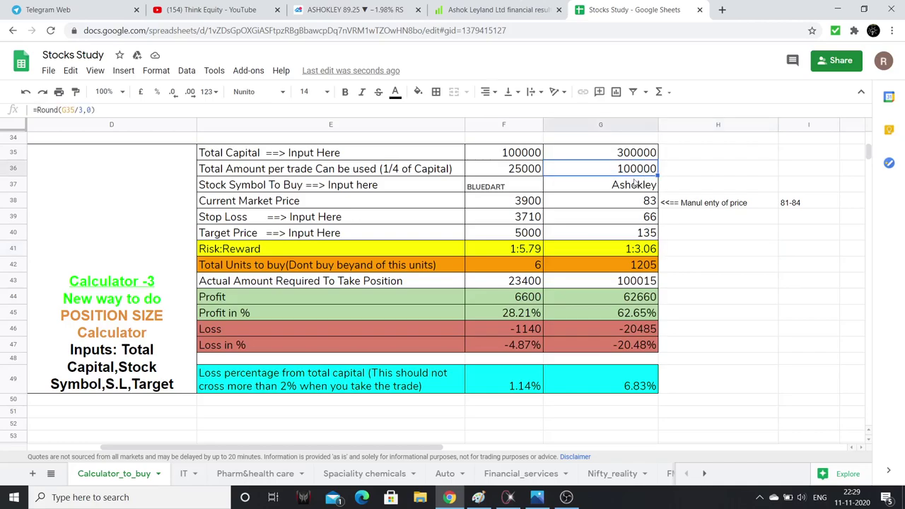
{"action": "left_click", "coordinate": [646, 267]}
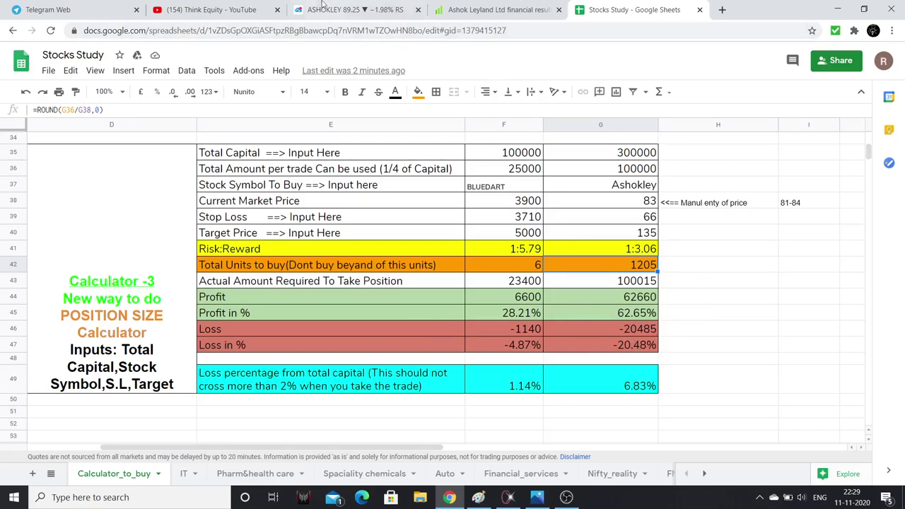
{"action": "left_click", "coordinate": [255, 10]}
{"action": "scroll", "coordinate": [314, 200], "scroll_direction": "up", "scroll_amount": 1}
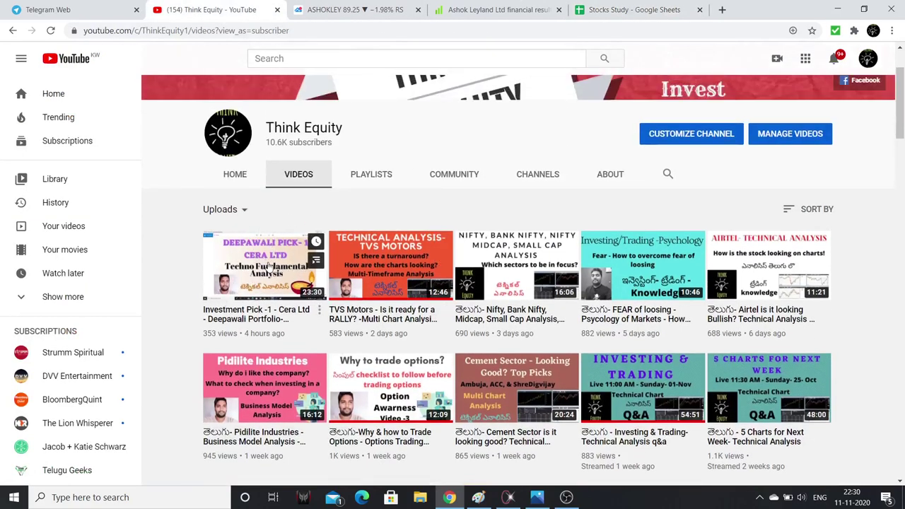
{"action": "left_click", "coordinate": [337, 9]}
{"action": "left_click", "coordinate": [616, 9]}
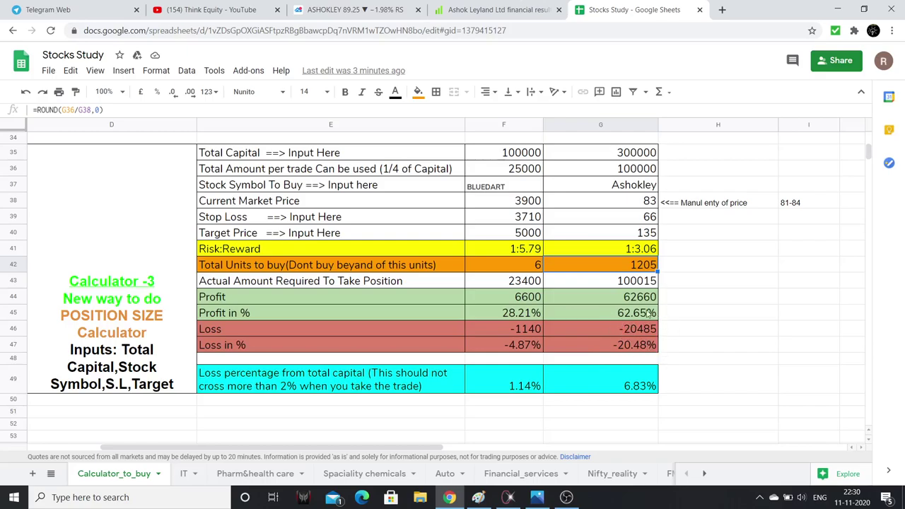
{"action": "left_click", "coordinate": [705, 315]}
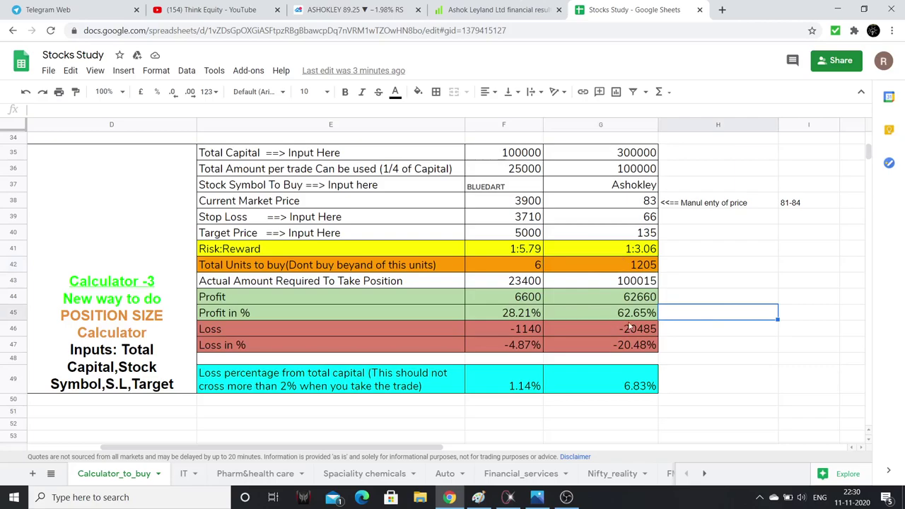
Switch to TradePoint and tile all open chart windows horizontally
{"action": "left_click", "coordinate": [509, 497]}
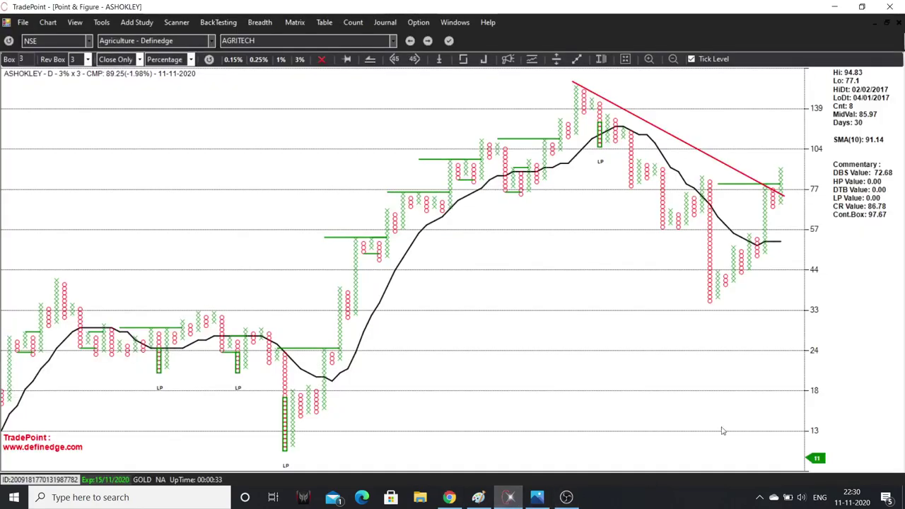
{"action": "left_click", "coordinate": [454, 21]}
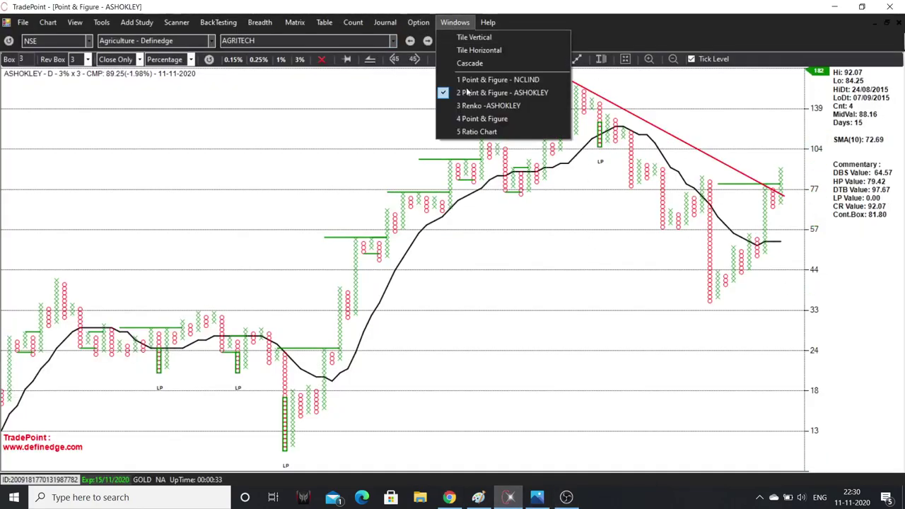
{"action": "left_click", "coordinate": [475, 50]}
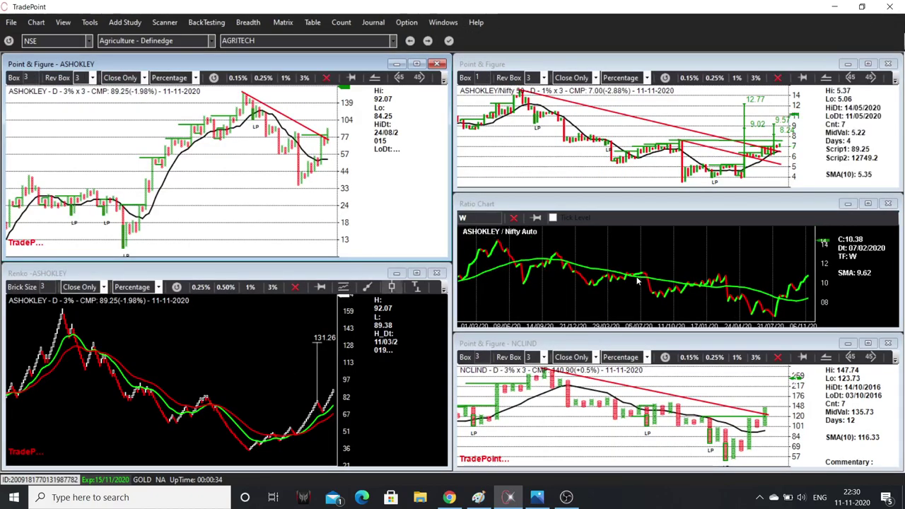
Review Ashok Leyland's weekly TradingView chart, Screener fundamentals and position-size sheet in Chrome, ending on the Think Equity YouTube uploads page
{"action": "left_click", "coordinate": [449, 497]}
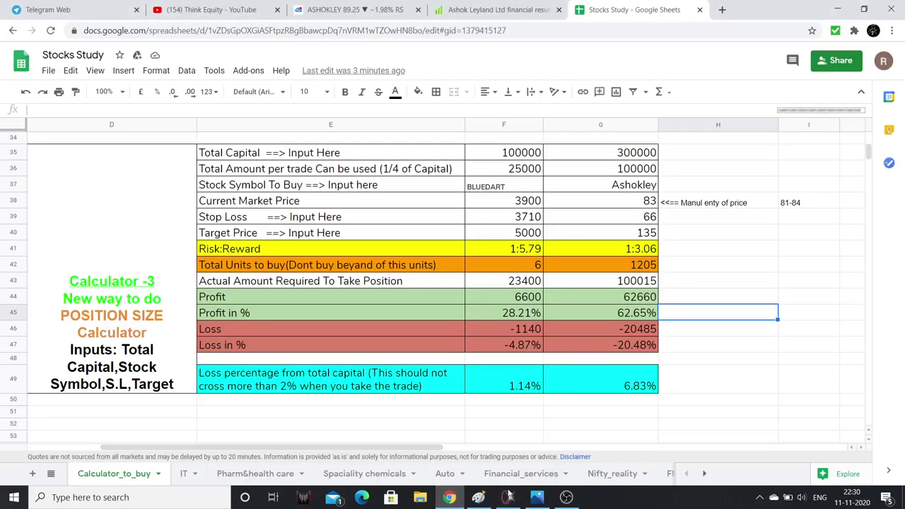
{"action": "left_click", "coordinate": [451, 497]}
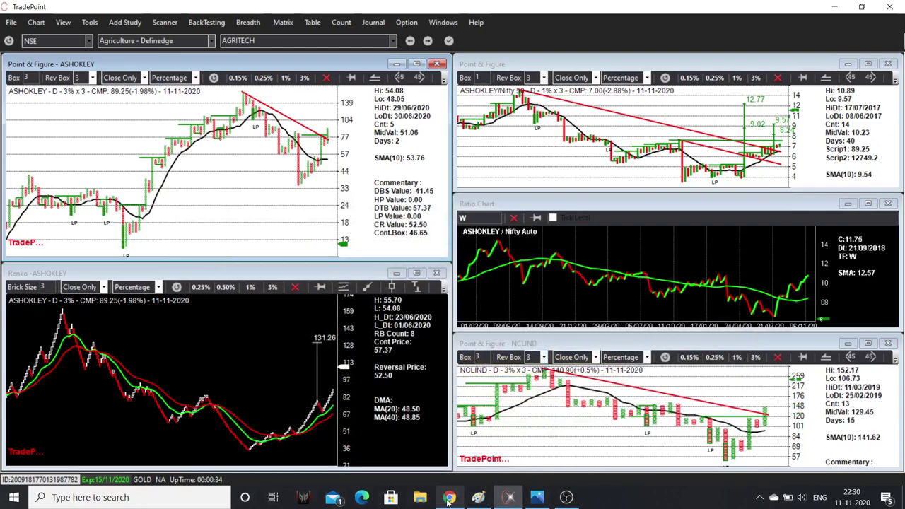
{"action": "left_click", "coordinate": [449, 497]}
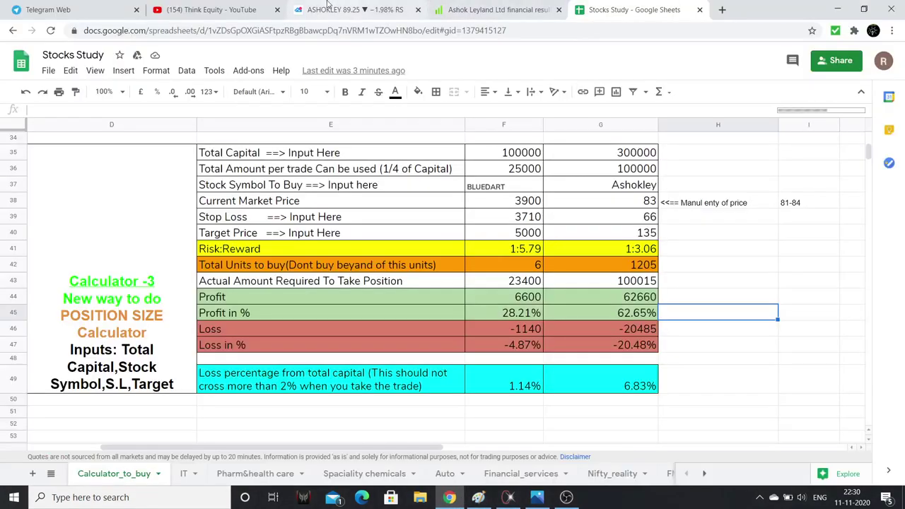
{"action": "left_click", "coordinate": [329, 8]}
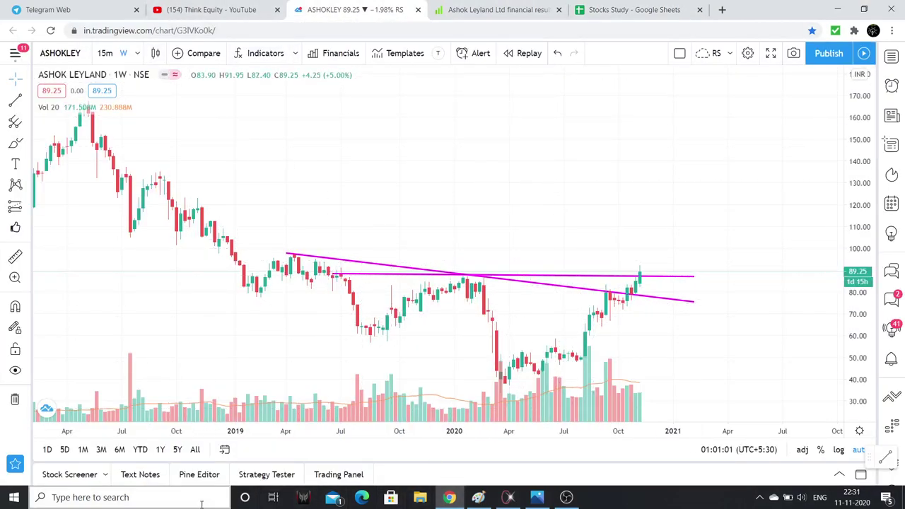
{"action": "left_click", "coordinate": [509, 9]}
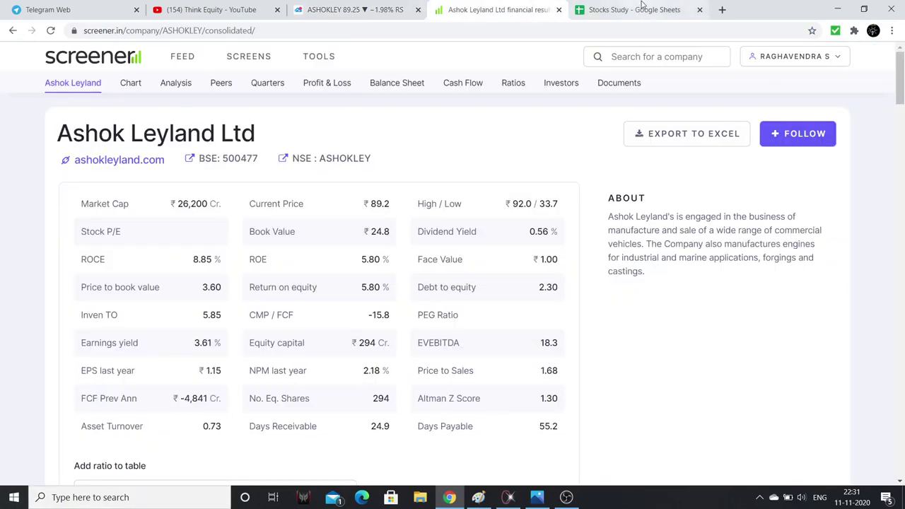
{"action": "left_click", "coordinate": [633, 9]}
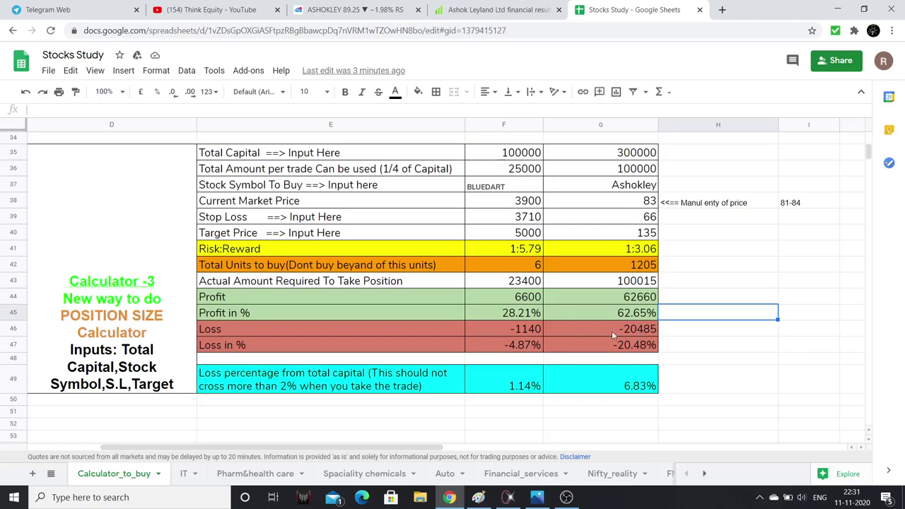
{"action": "left_click", "coordinate": [213, 10]}
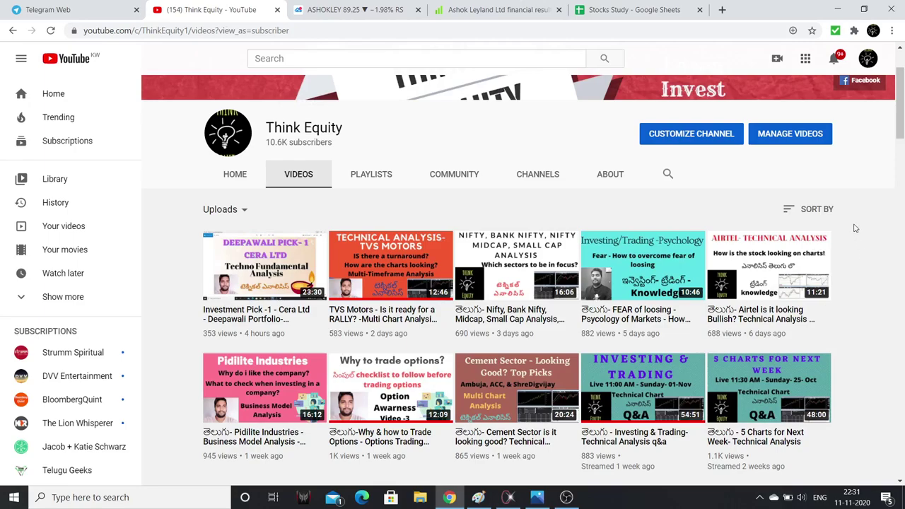
{"action": "scroll", "coordinate": [854, 228], "scroll_direction": "up", "scroll_amount": 2}
{"action": "scroll", "coordinate": [854, 230], "scroll_direction": "down", "scroll_amount": 1}
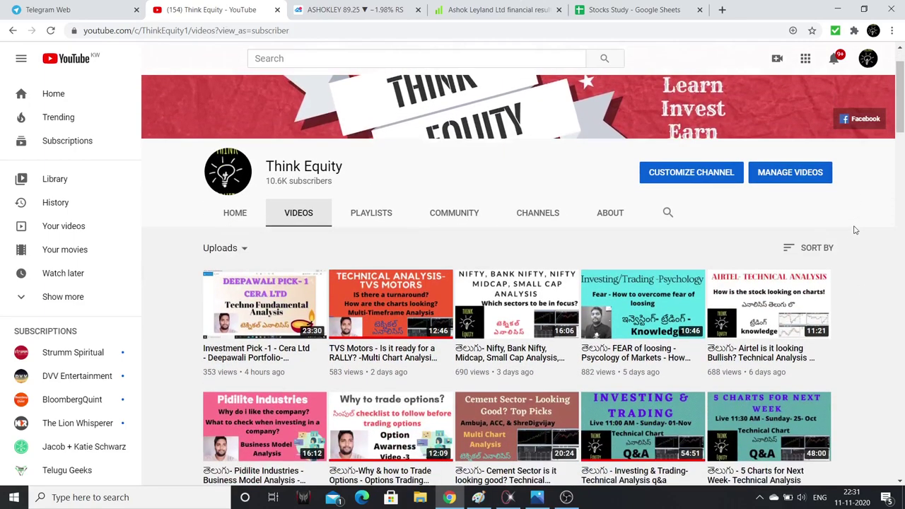
{"action": "scroll", "coordinate": [854, 230], "scroll_direction": "down", "scroll_amount": 1}
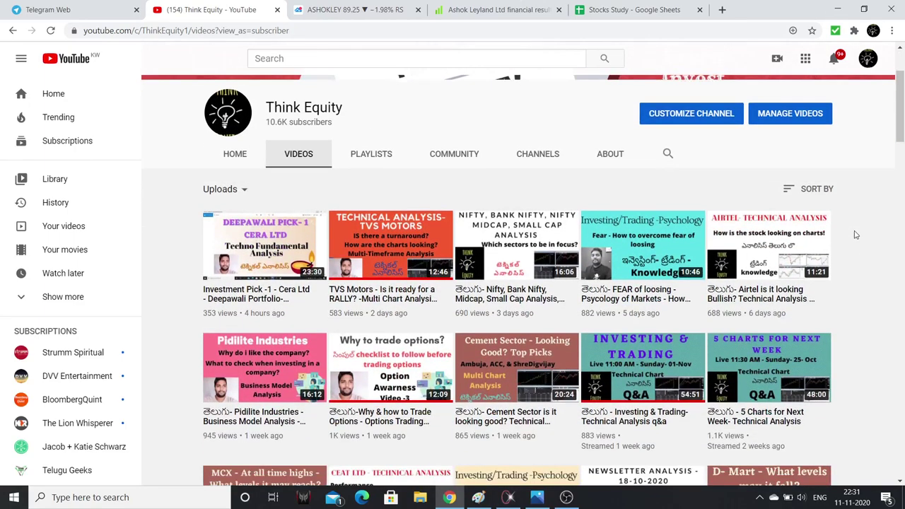
Go to the Think Equity channel in Telegram Web and view the posted book-page photo about exits, closing it again
{"action": "left_click", "coordinate": [106, 10]}
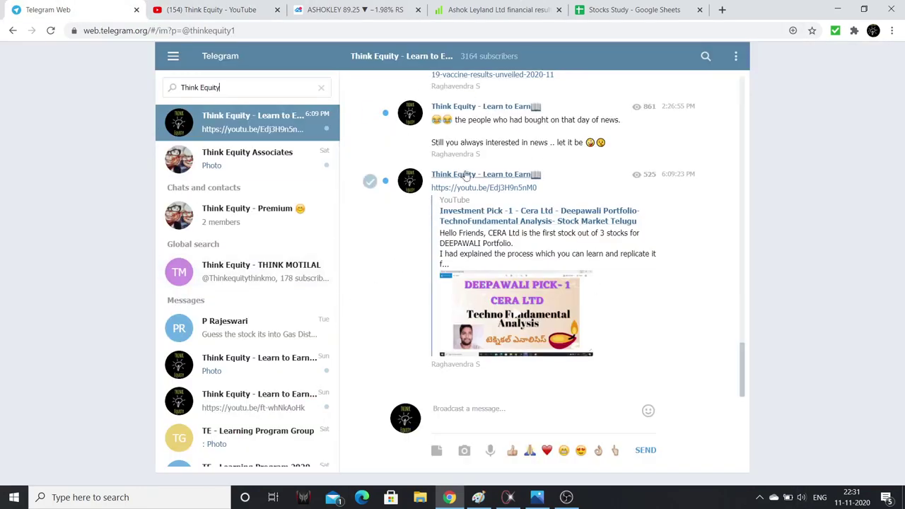
{"action": "scroll", "coordinate": [595, 283], "scroll_direction": "up", "scroll_amount": 3}
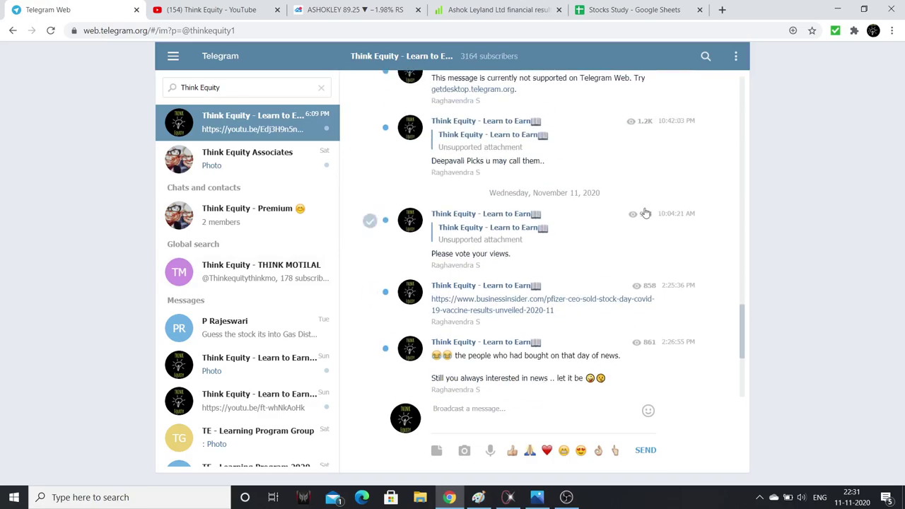
{"action": "scroll", "coordinate": [622, 226], "scroll_direction": "up", "scroll_amount": 2}
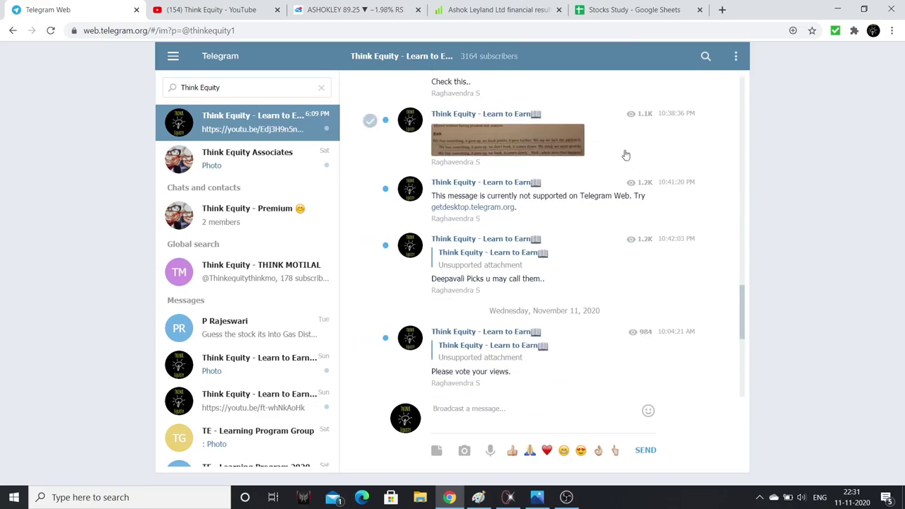
{"action": "scroll", "coordinate": [605, 228], "scroll_direction": "up", "scroll_amount": 2}
{"action": "left_click", "coordinate": [503, 266]}
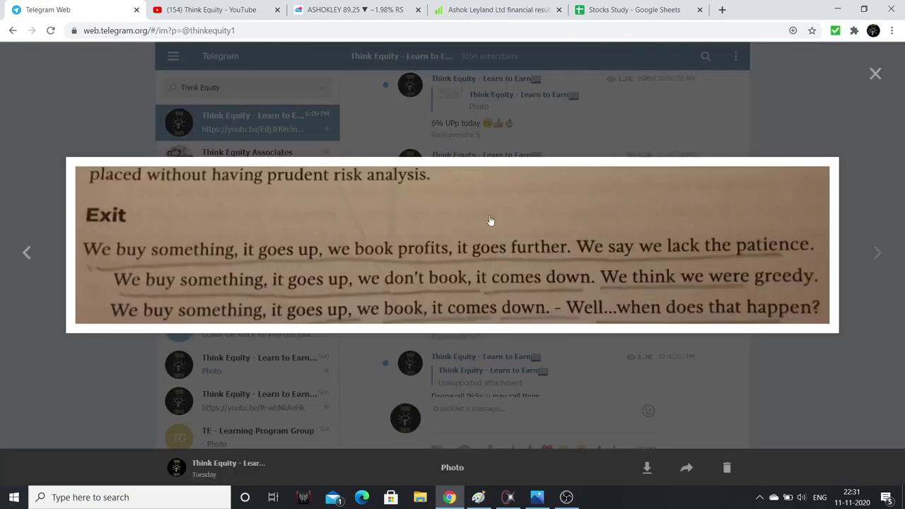
{"action": "left_click", "coordinate": [859, 79]}
Review the channel's older posts, including the book-page photo on fundamental analysis and the shared stock list, and return to the YouTube uploads page
{"action": "scroll", "coordinate": [565, 226], "scroll_direction": "up", "scroll_amount": 5}
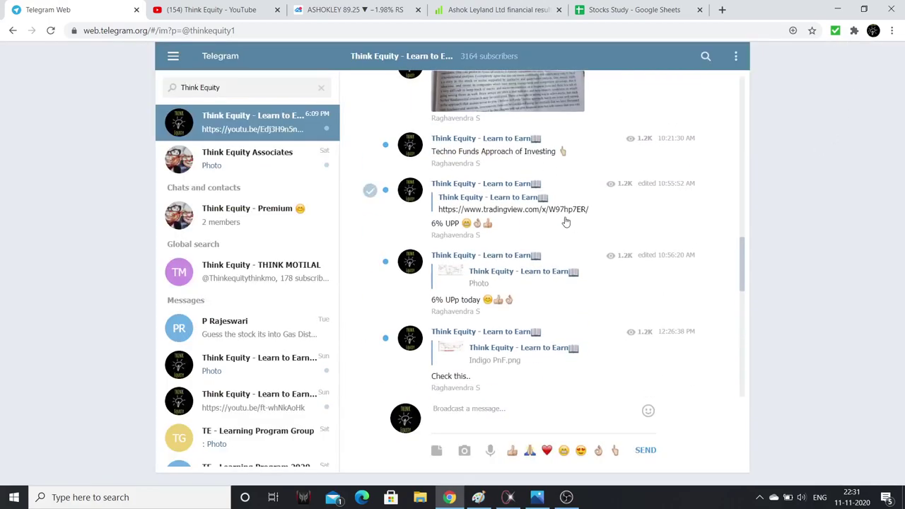
{"action": "left_click", "coordinate": [525, 256]}
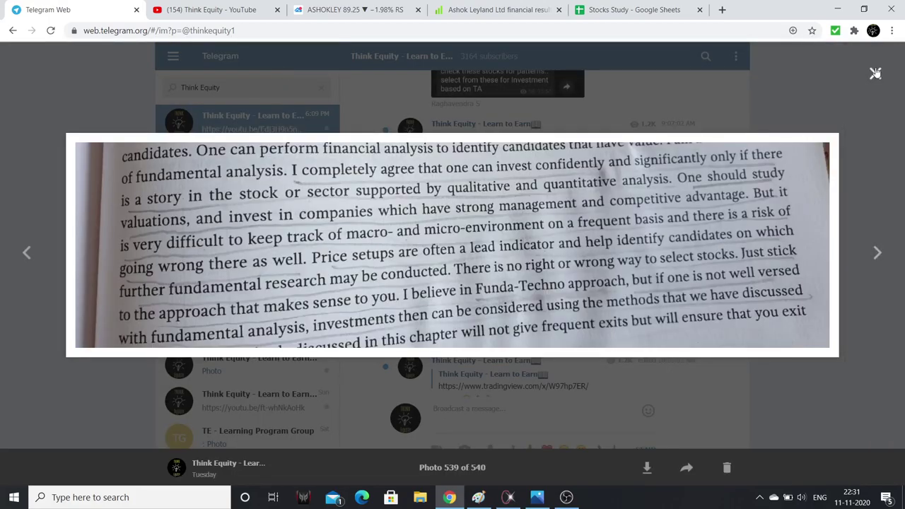
{"action": "left_click", "coordinate": [875, 73]}
{"action": "scroll", "coordinate": [572, 207], "scroll_direction": "up", "scroll_amount": 3}
{"action": "scroll", "coordinate": [628, 162], "scroll_direction": "up", "scroll_amount": 1}
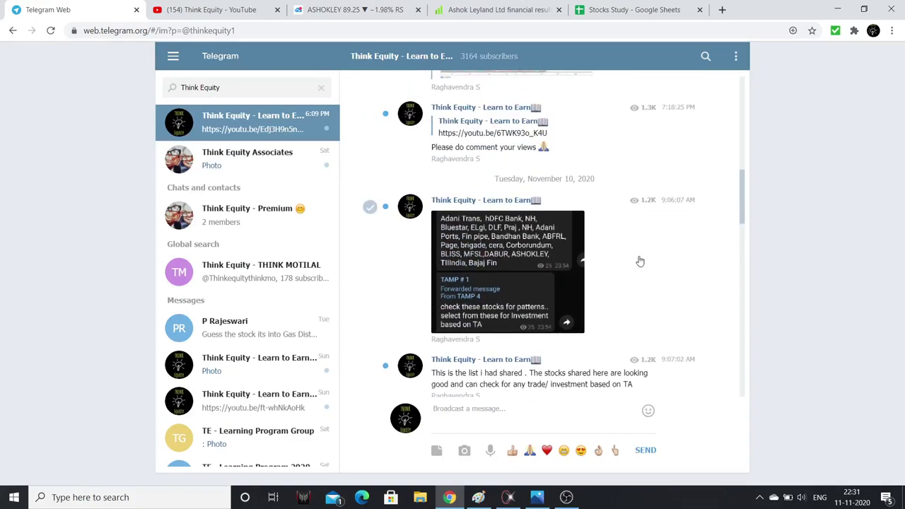
{"action": "scroll", "coordinate": [455, 172], "scroll_direction": "down", "scroll_amount": 10}
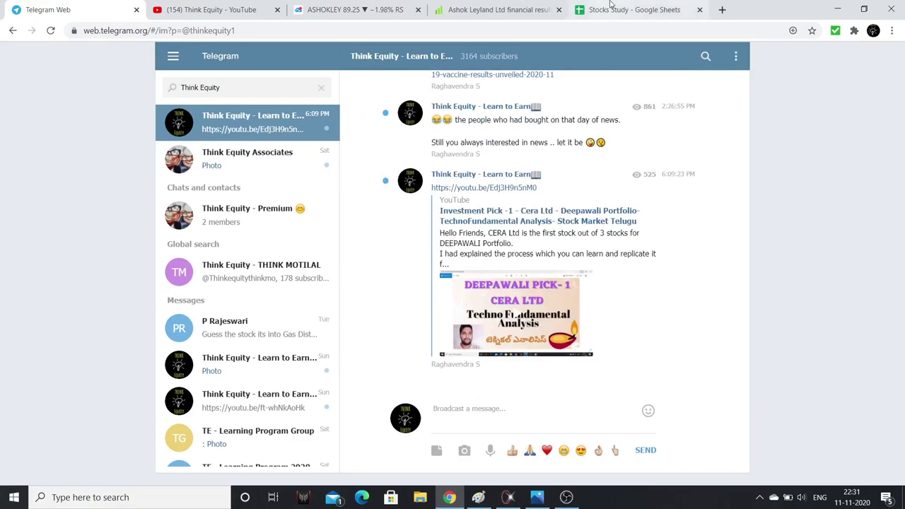
{"action": "left_click", "coordinate": [190, 5]}
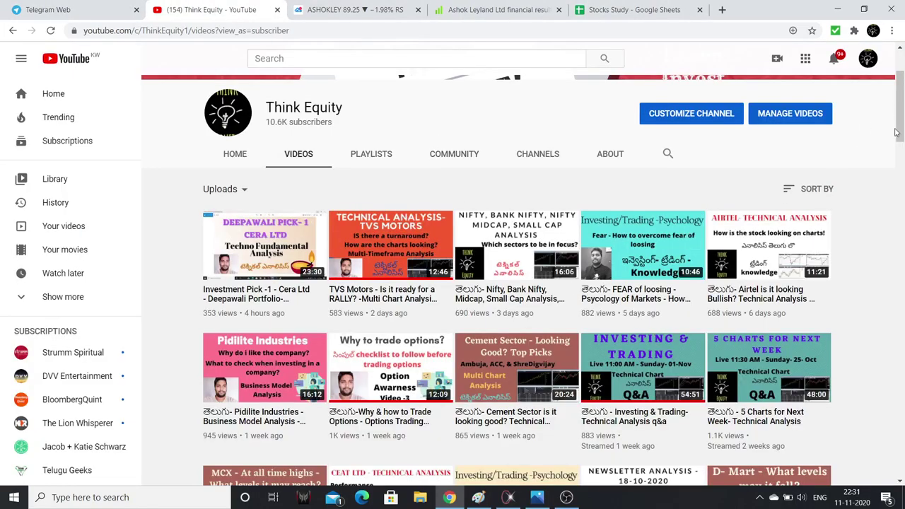
Switch to OBS and stop the running screen recording
{"action": "key", "text": "alt+Tab"}
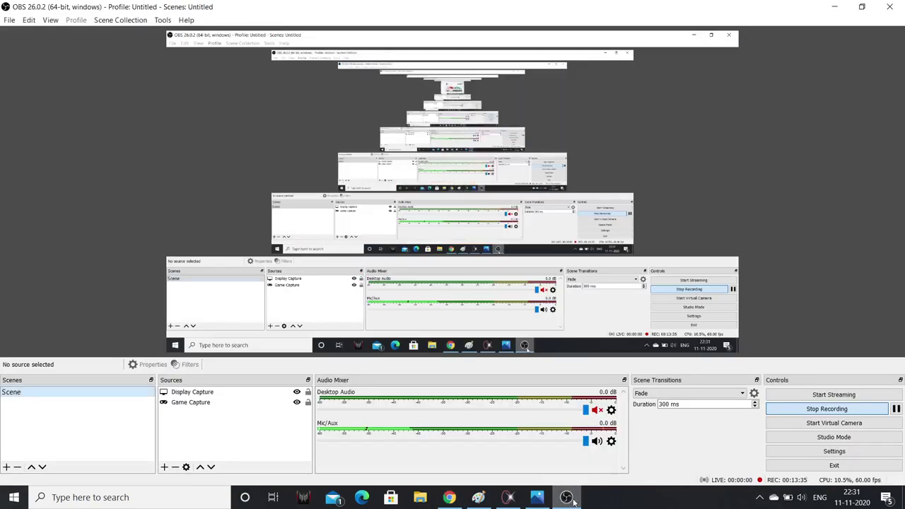
{"action": "left_click", "coordinate": [856, 410]}
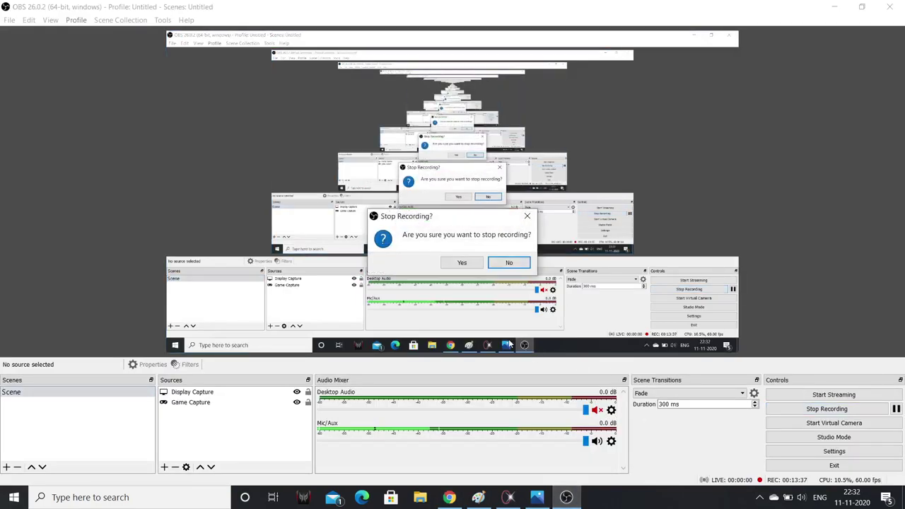